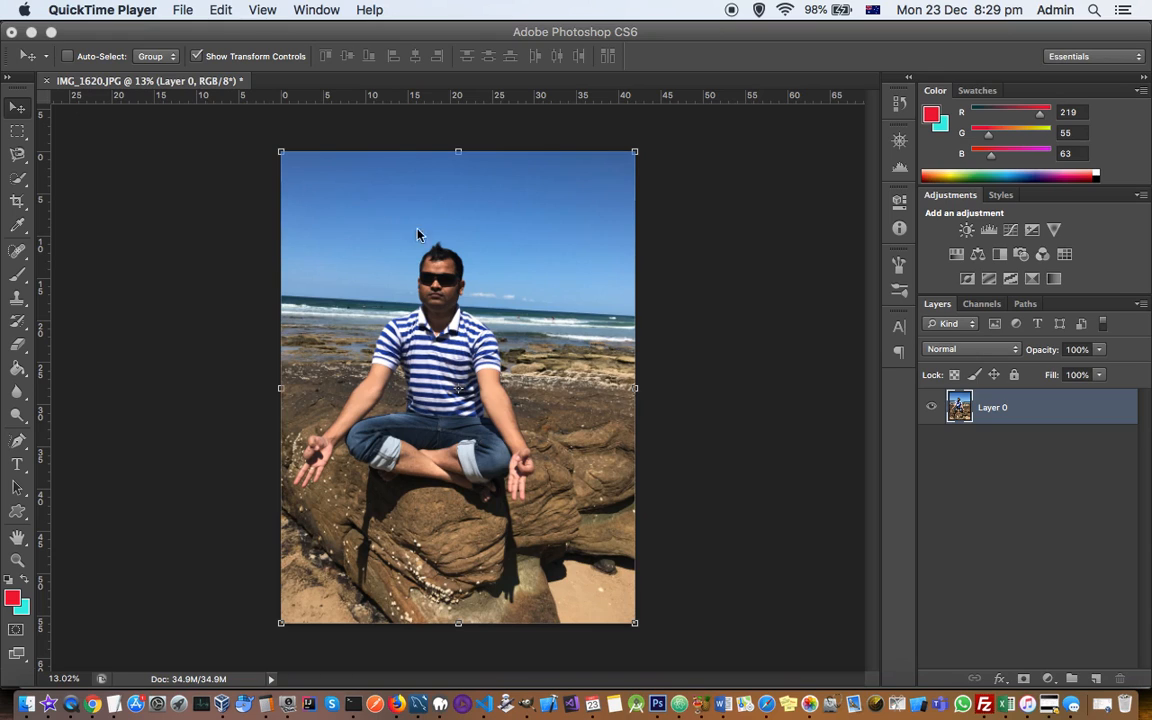
Select the seated man from hand to hand, including head, shirt and legs, with the 75 px Quick Selection tool
click(17, 182)
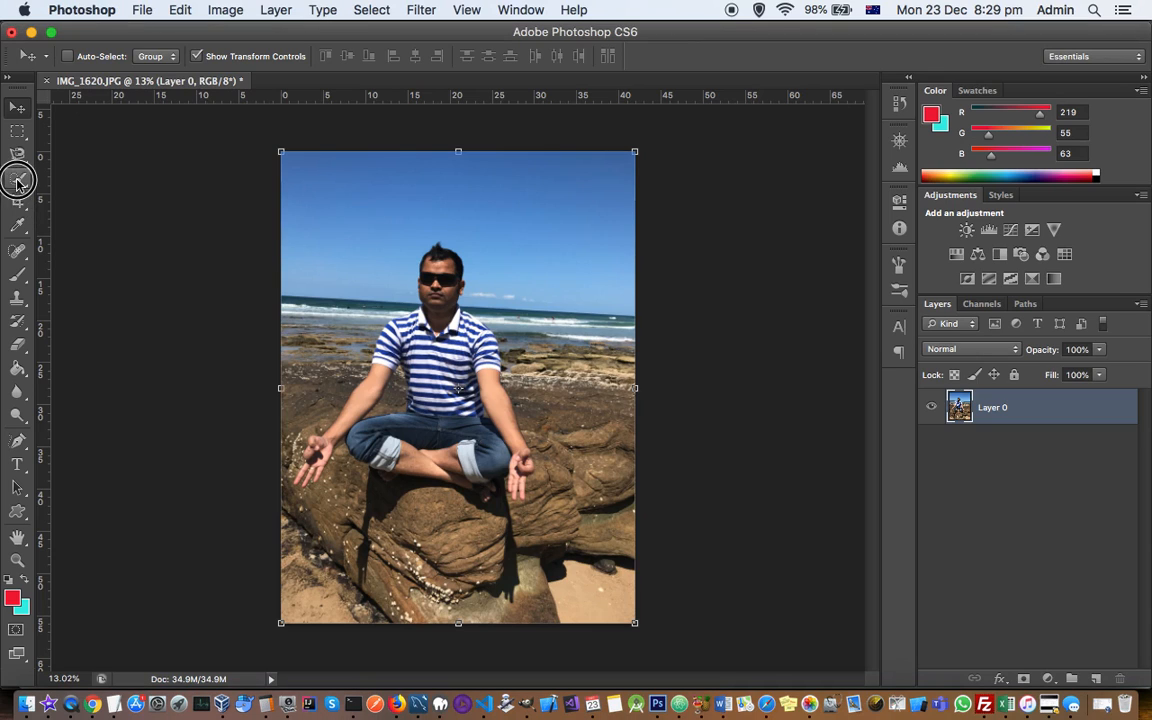
click(18, 180)
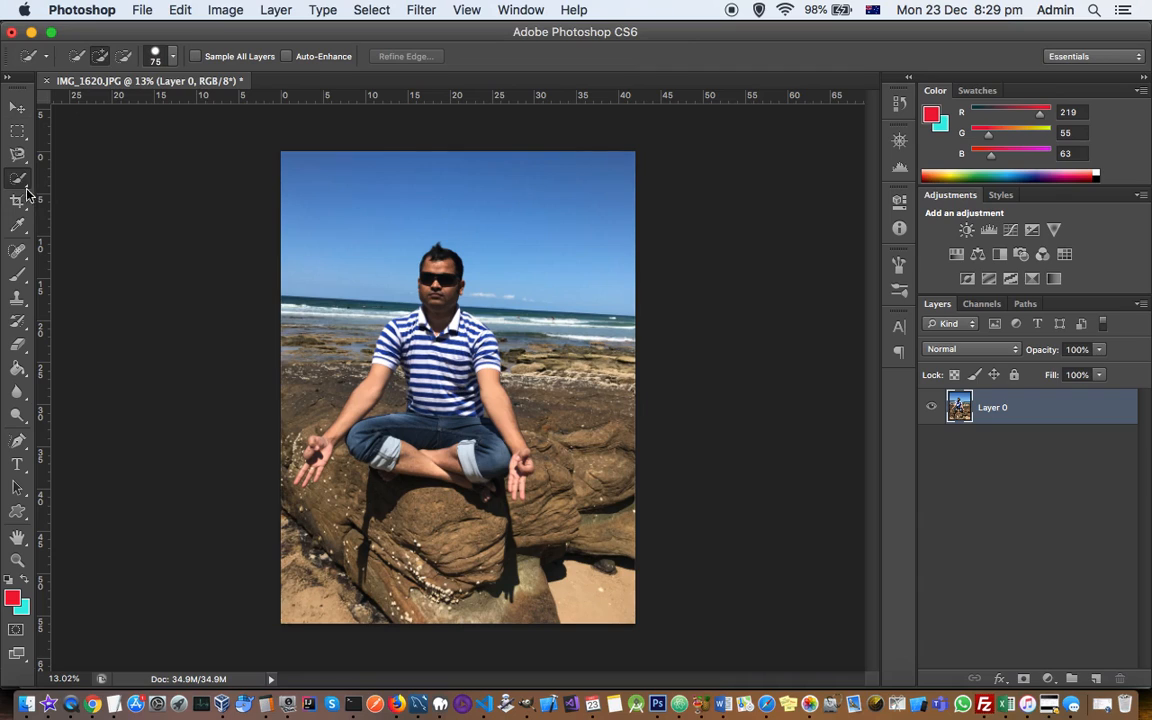
click(21, 180)
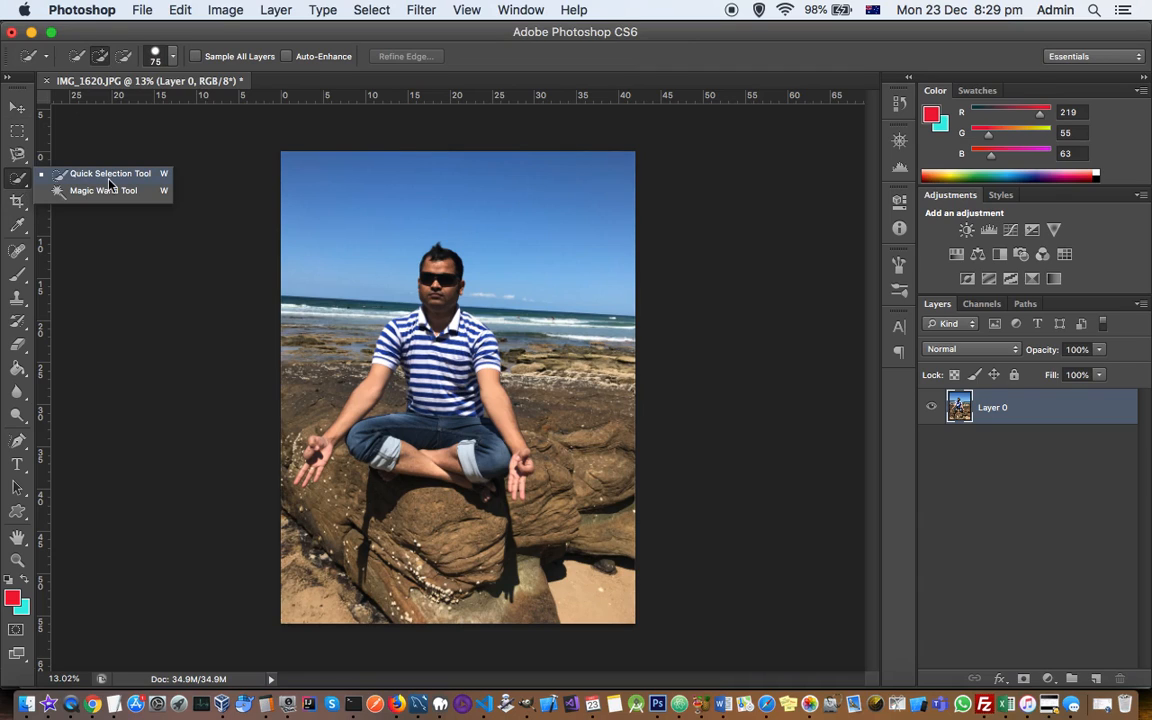
click(100, 170)
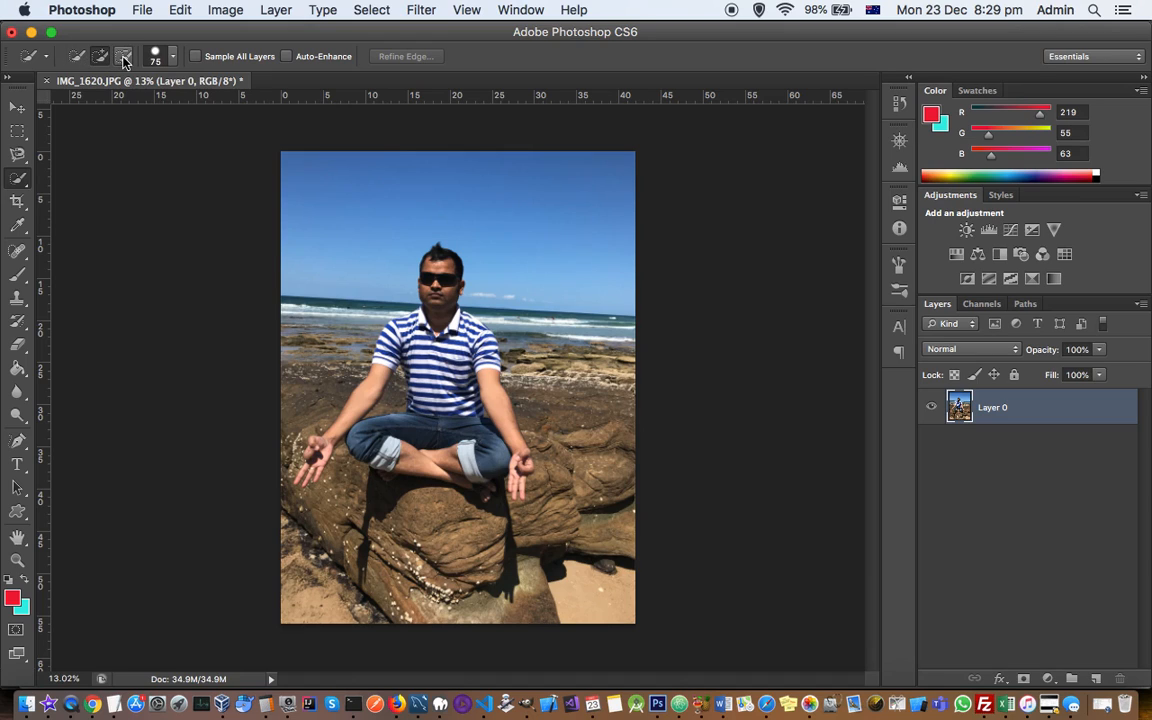
click(173, 58)
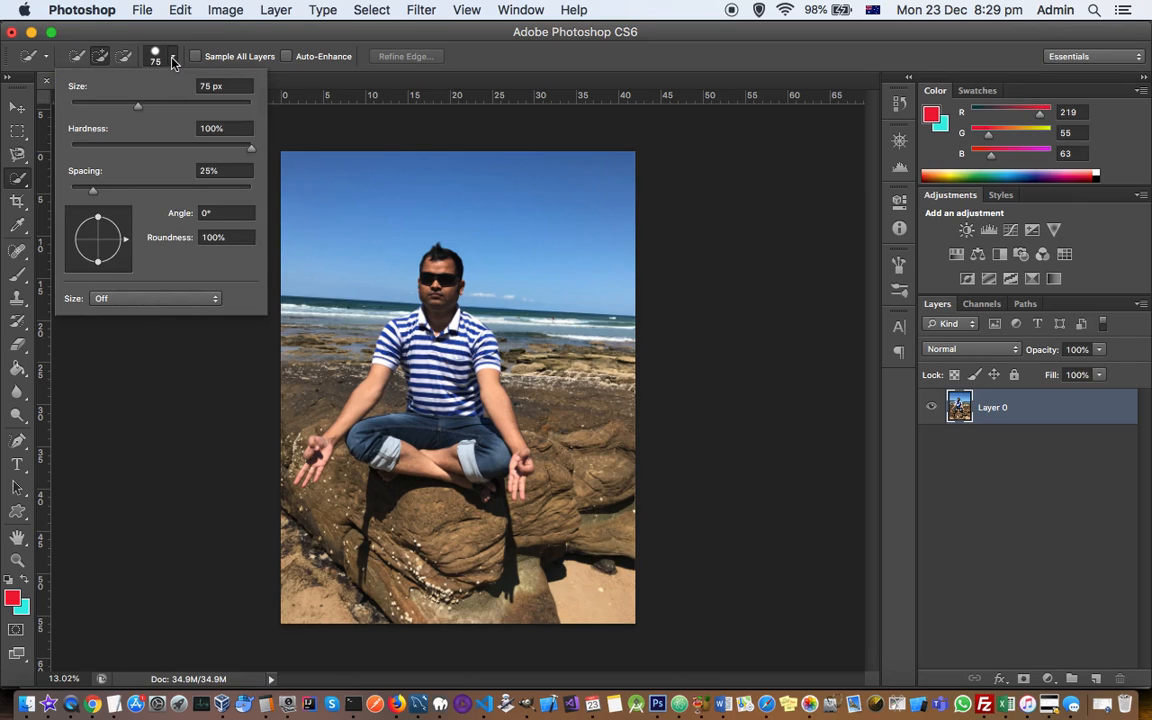
click(463, 50)
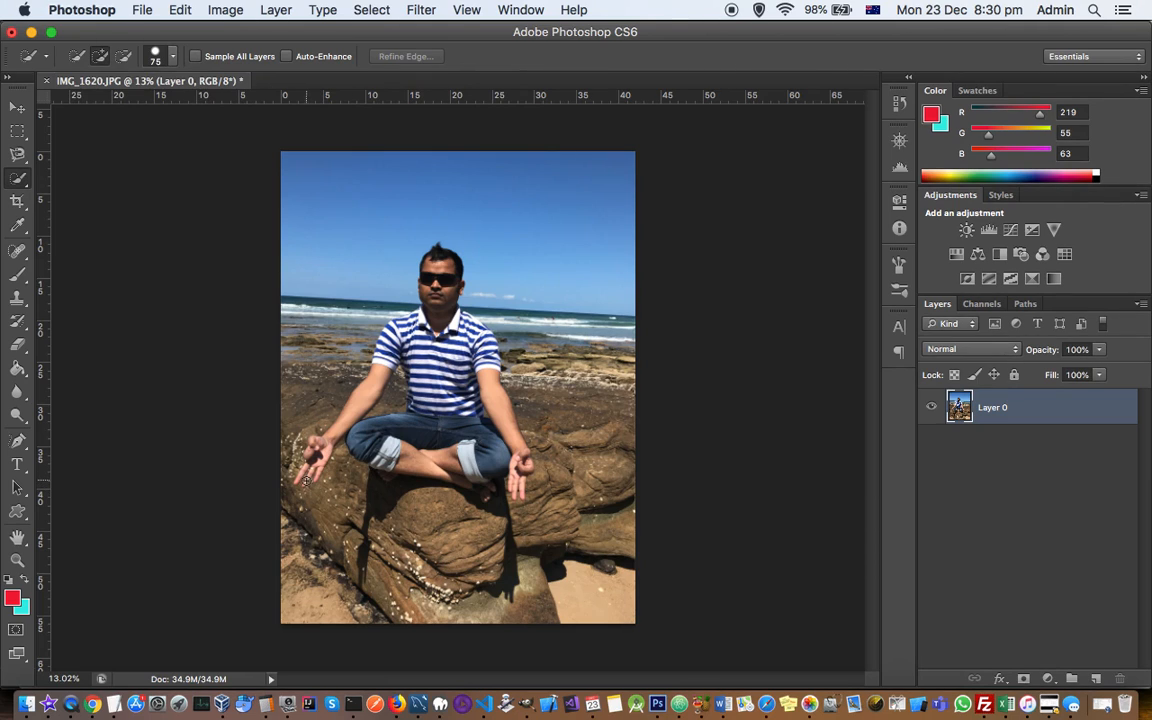
mouse_move(296, 484)
mouse_down()
mouse_move(360, 390)
mouse_move(375, 319)
mouse_move(425, 283)
mouse_move(395, 228)
mouse_move(416, 307)
mouse_move(462, 341)
mouse_move(423, 285)
mouse_move(402, 296)
mouse_move(412, 351)
mouse_move(378, 343)
mouse_move(398, 380)
mouse_move(452, 332)
mouse_move(458, 362)
mouse_move(477, 355)
mouse_move(489, 392)
mouse_move(478, 401)
mouse_move(372, 372)
mouse_move(387, 467)
mouse_move(426, 459)
mouse_move(425, 445)
mouse_move(478, 484)
mouse_move(452, 470)
mouse_move(522, 483)
mouse_move(526, 457)
mouse_move(512, 497)
mouse_up()
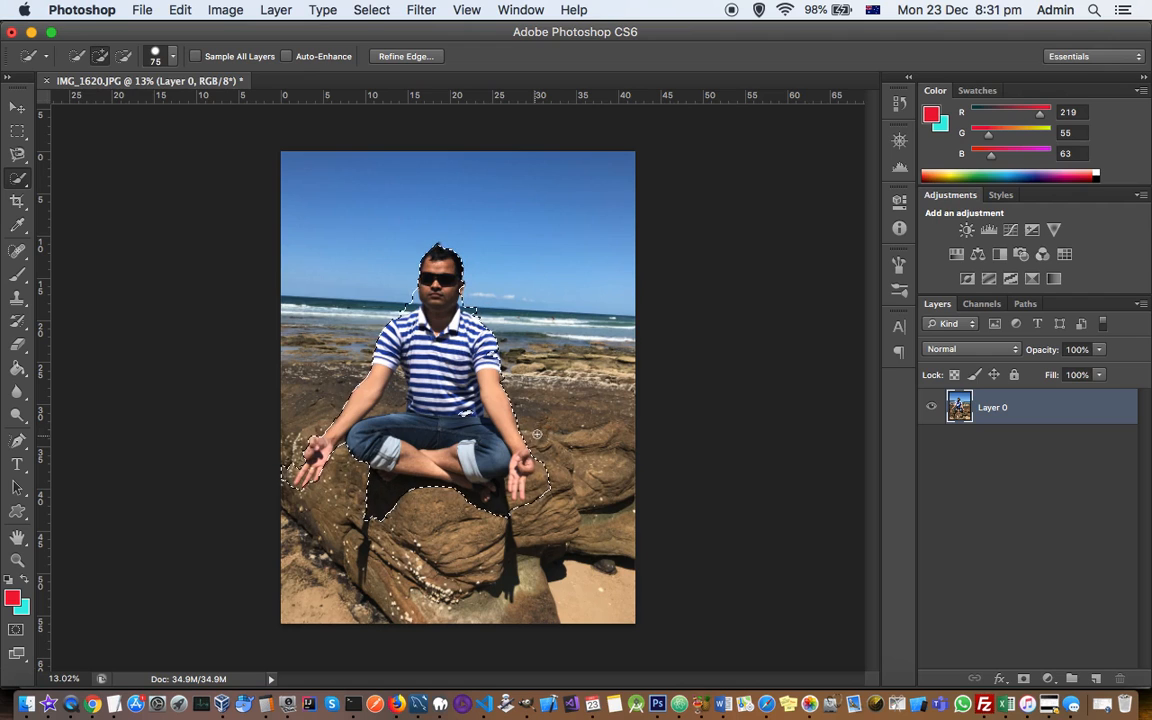
Subtract the rock around the hands and below the crossed legs from the man's selection
key(alt)
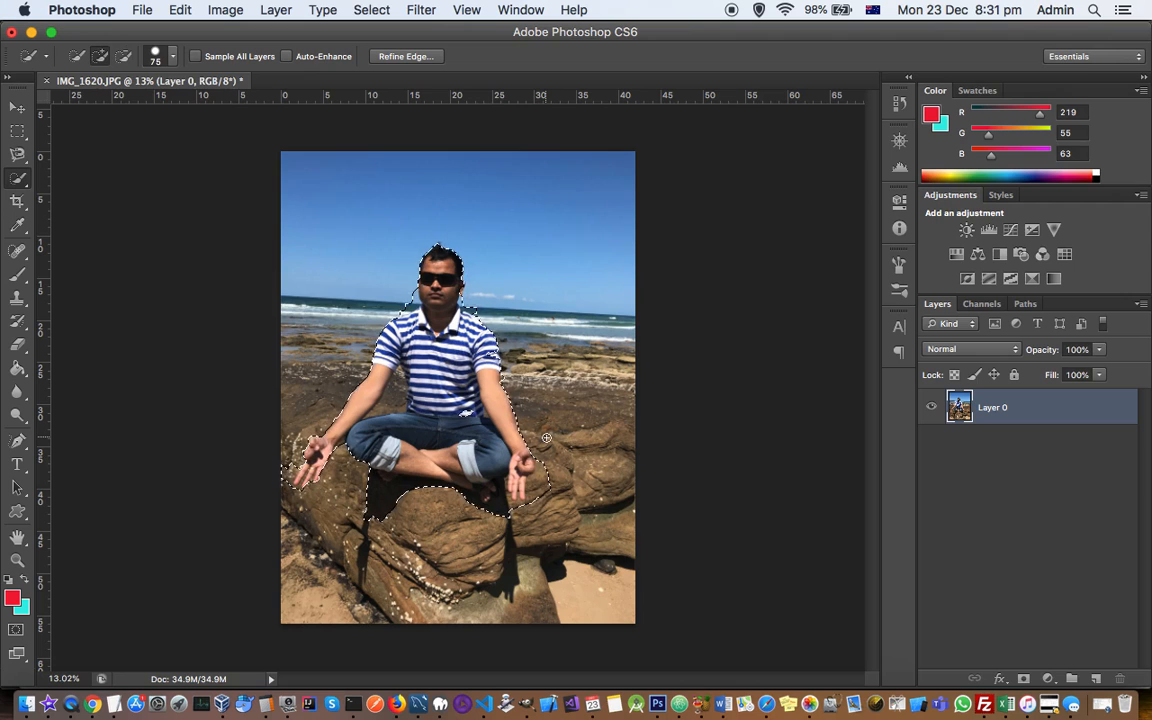
key(alt)
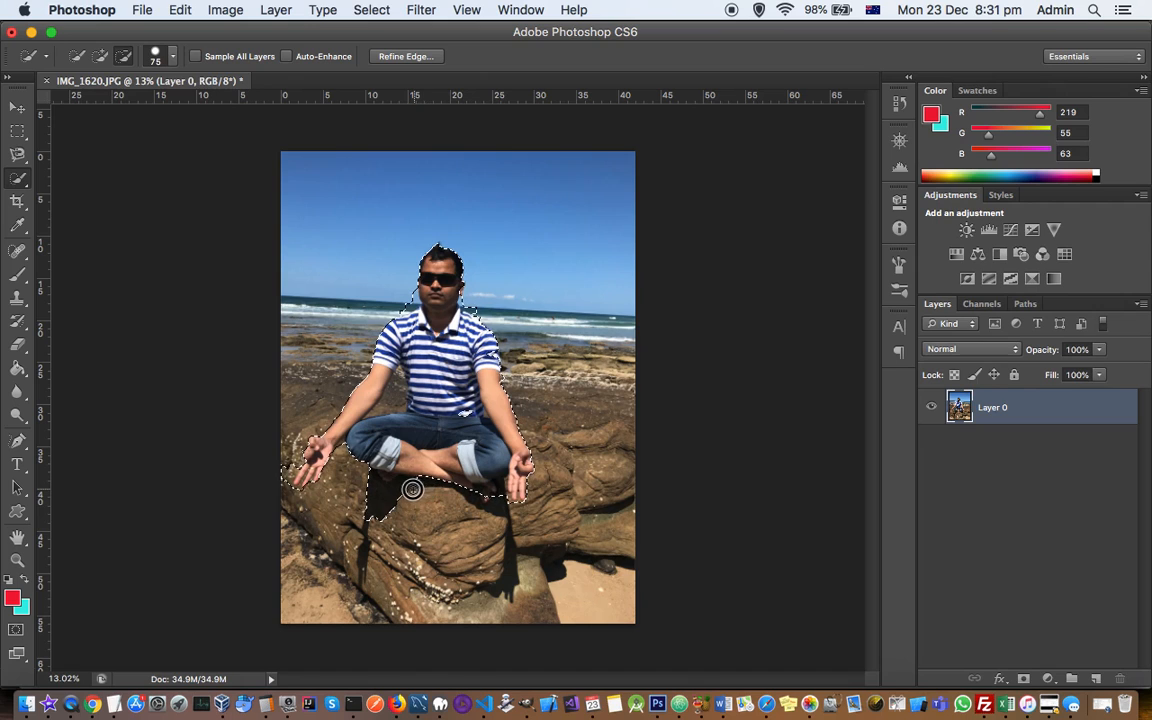
drag(400, 491, 393, 491)
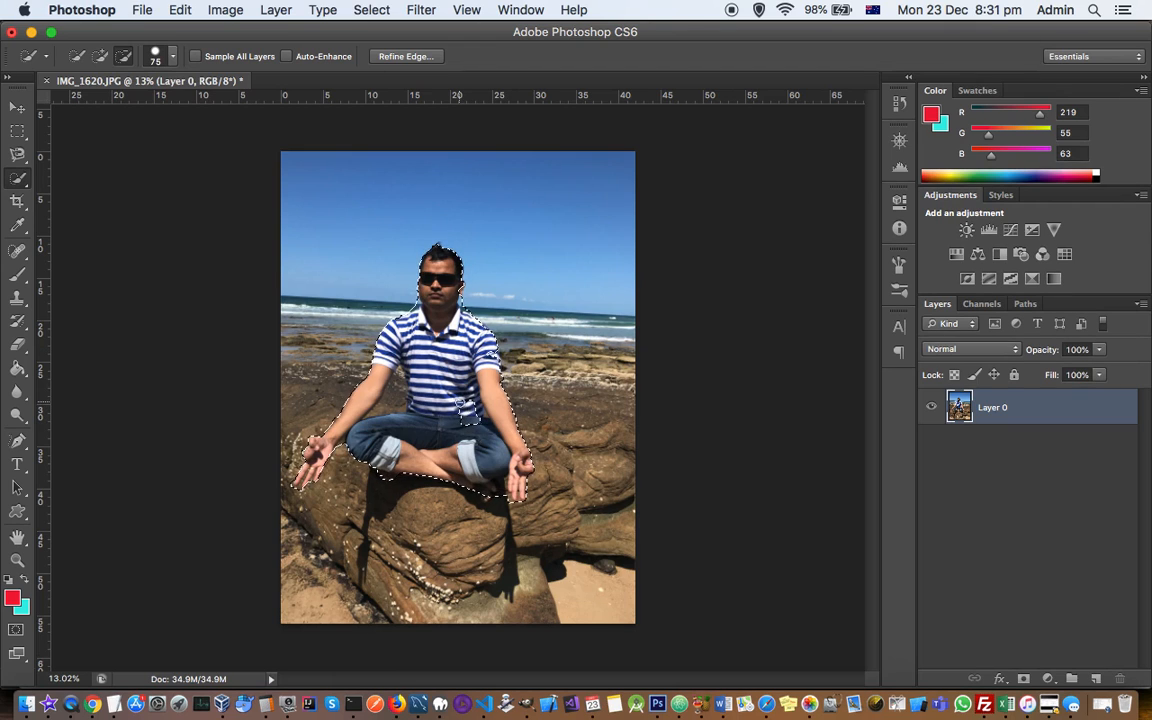
Add the missed shirt and jeans area to the selection and subtract the gap between the torso and the arm on the image's left side
click(463, 398)
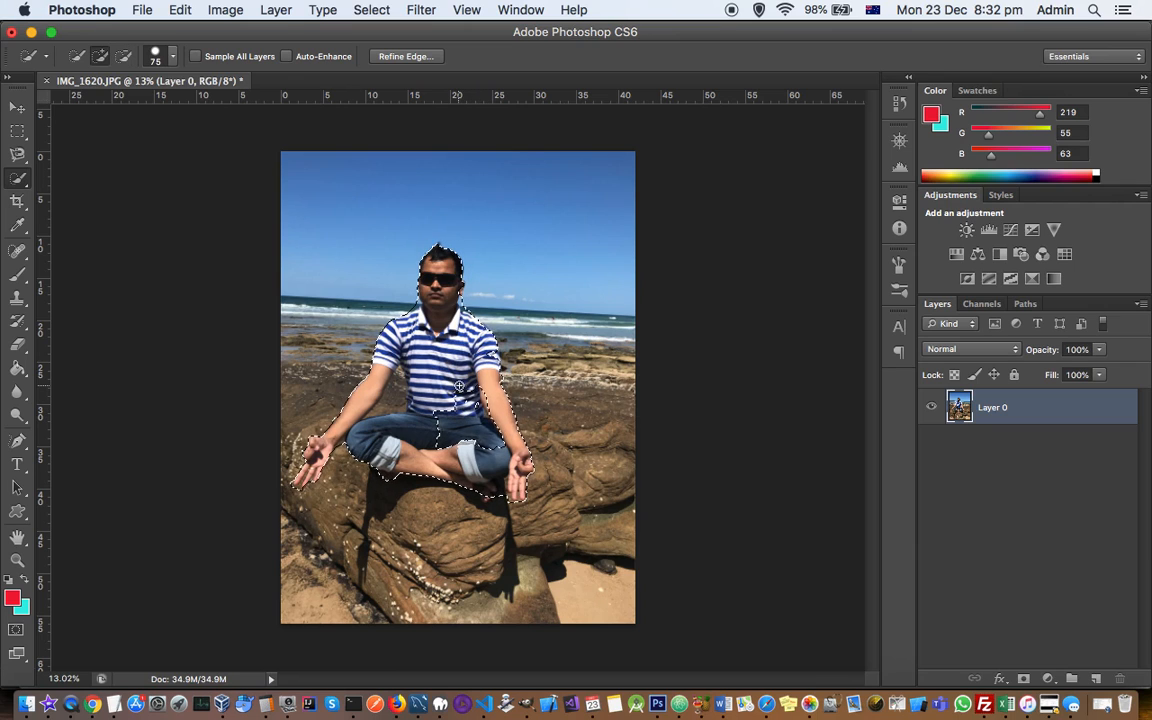
click(457, 384)
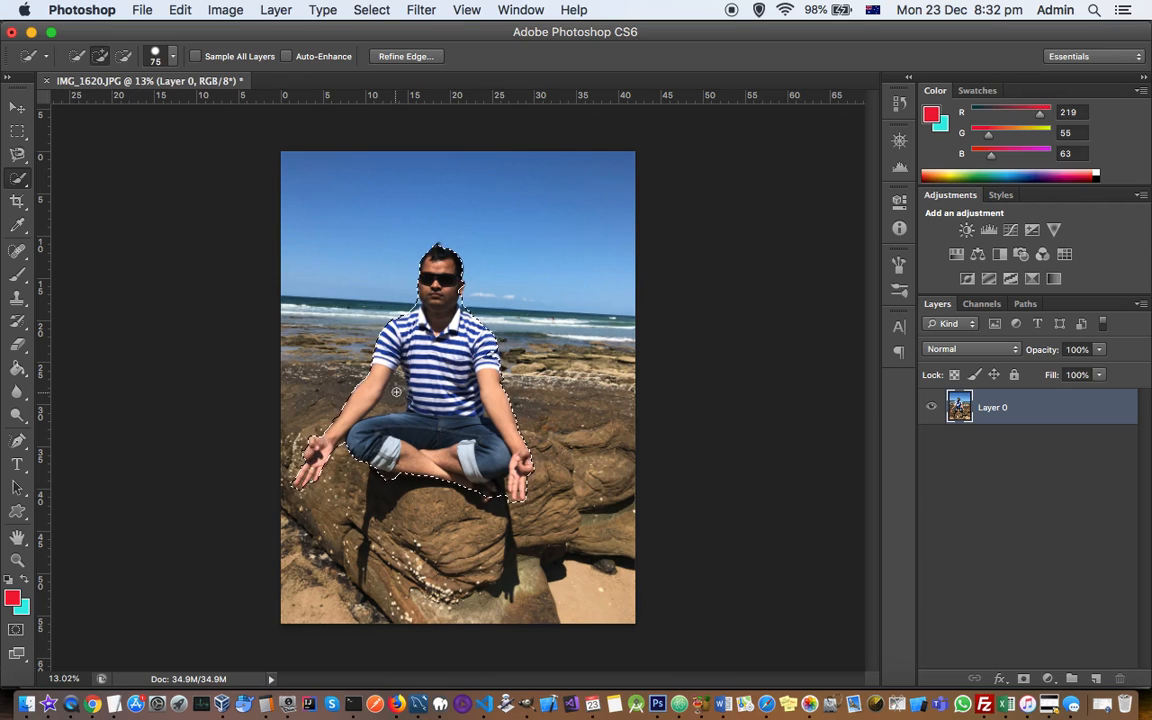
key(alt)
key(alt)
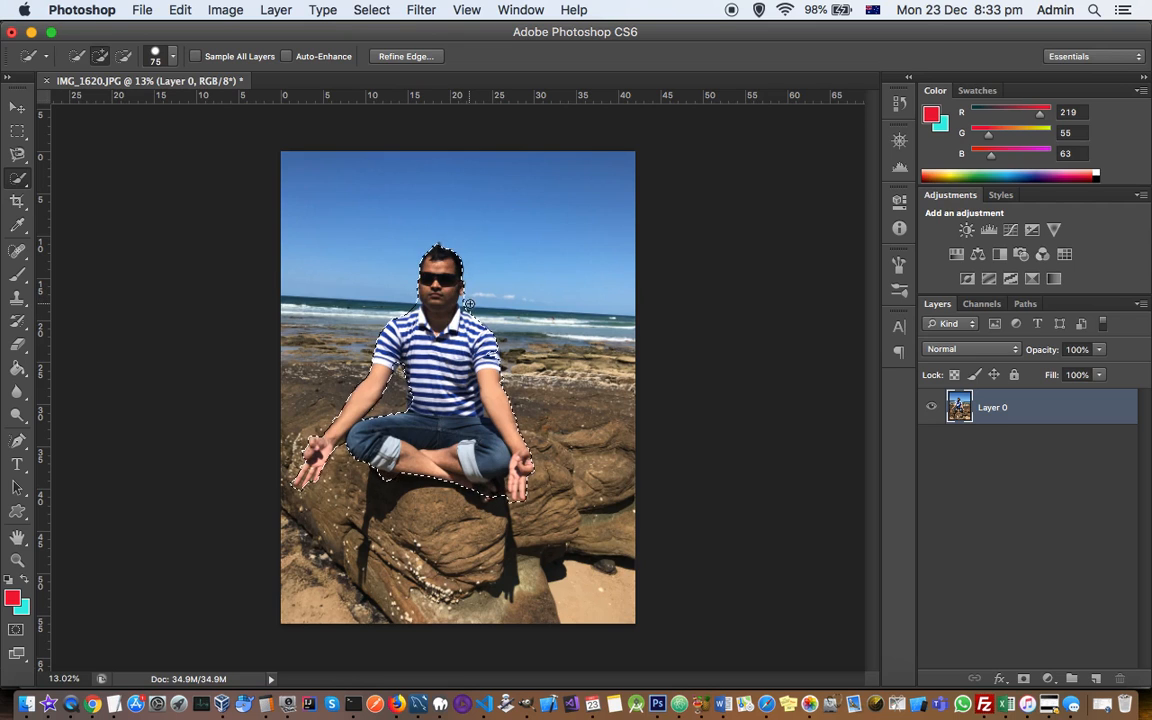
key(alt)
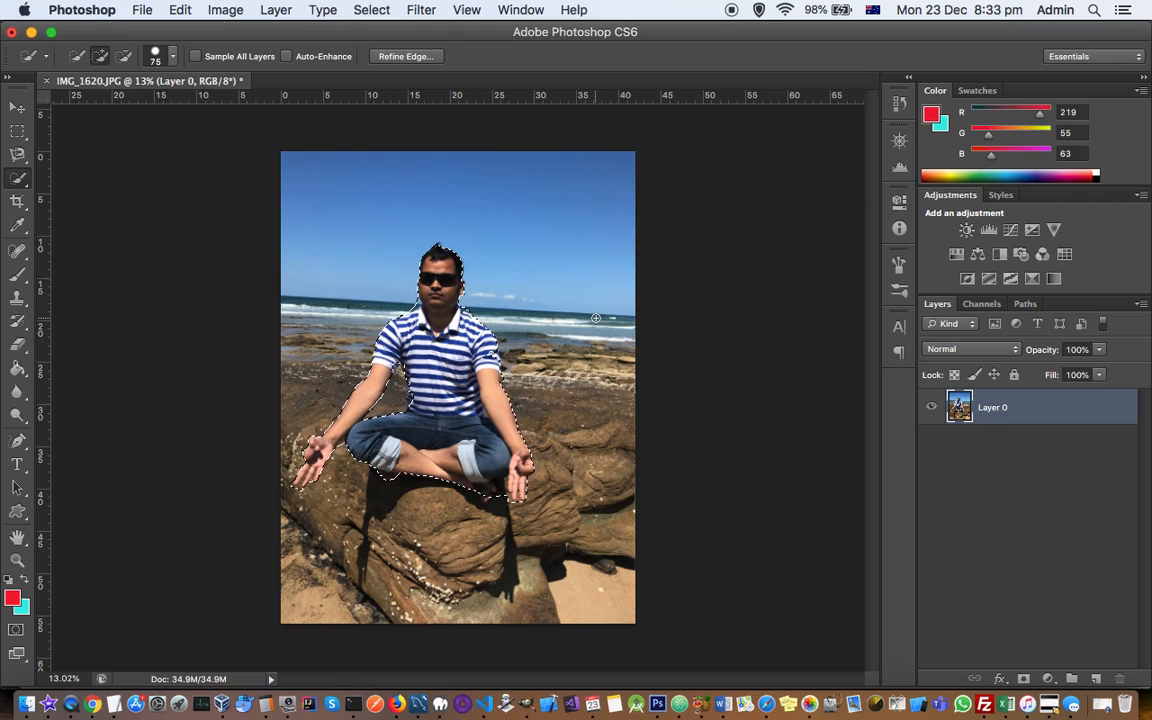
Cut the selected man to a new layer with Layer Via Cut and hide the original photo layer, Layer 0
right_click(434, 321)
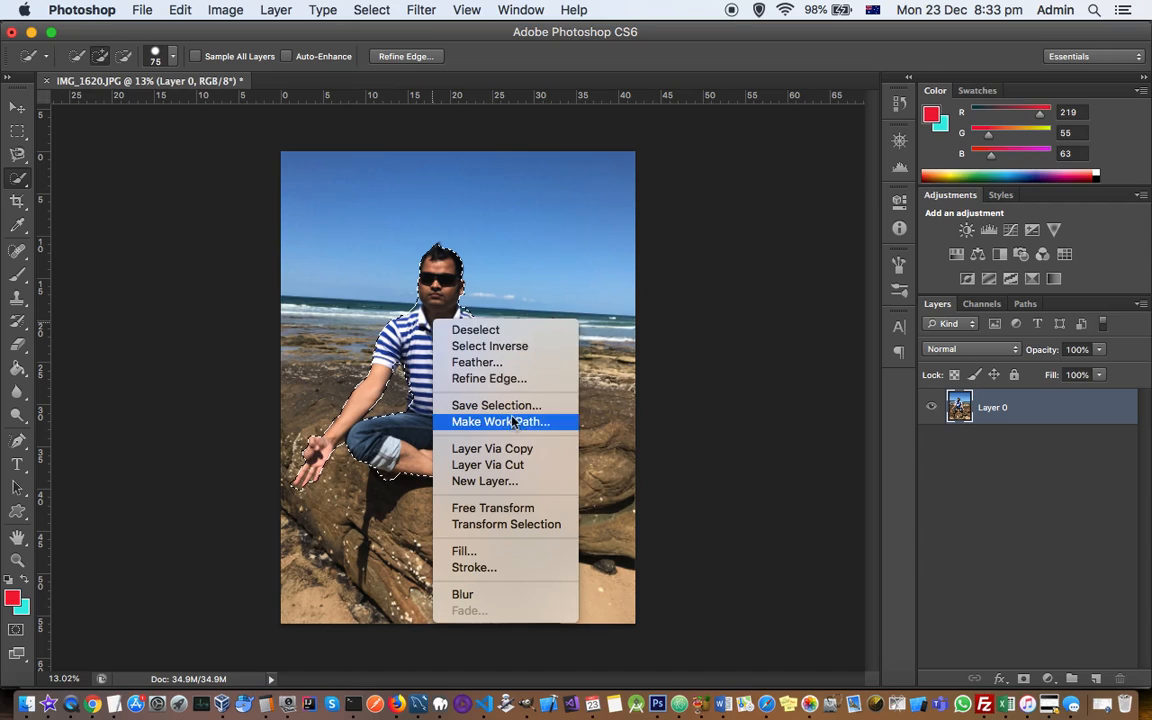
click(514, 468)
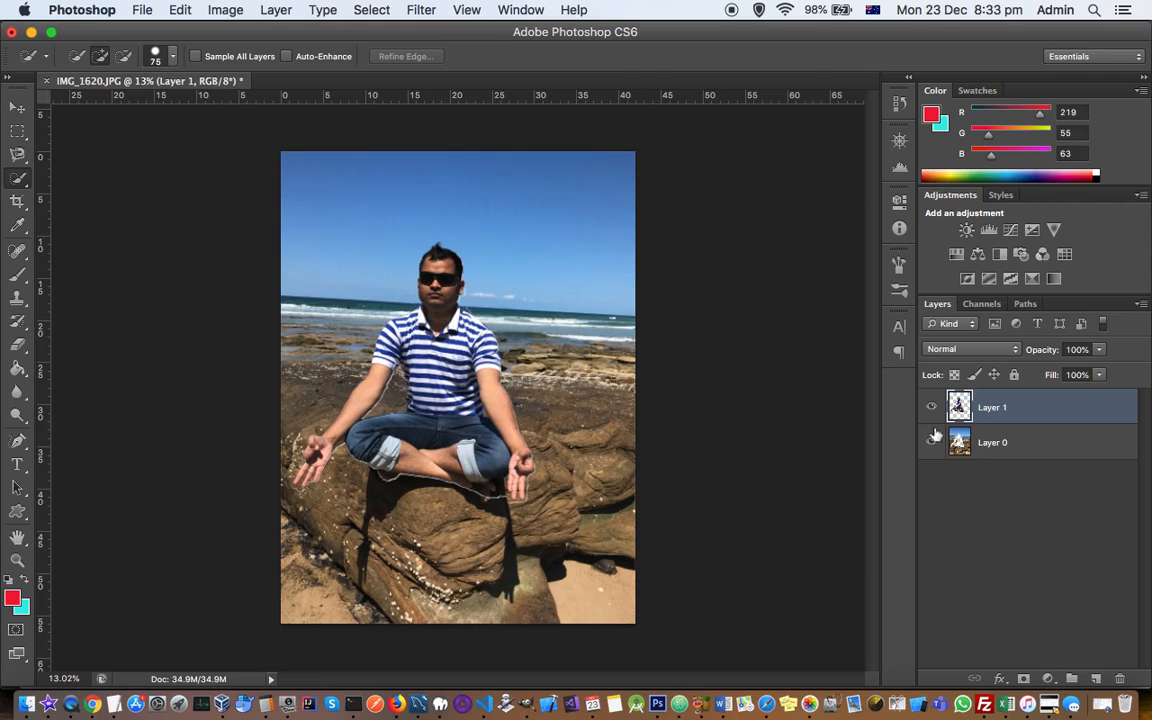
click(1019, 416)
click(931, 443)
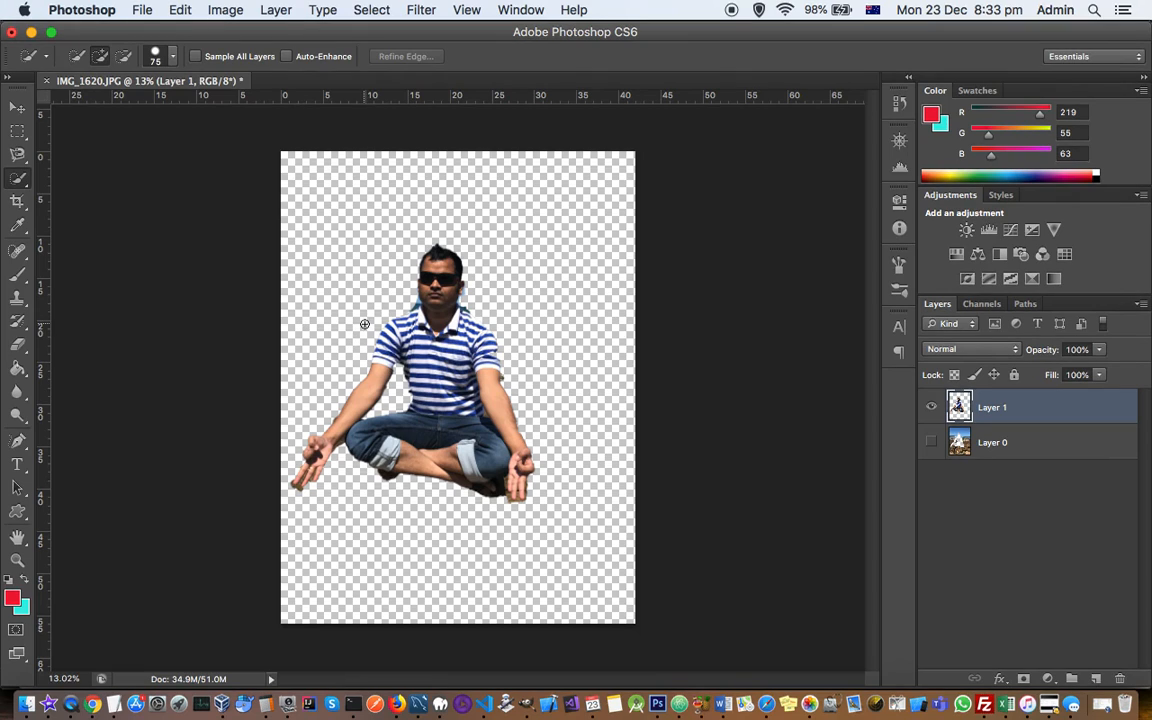
Erase the leftover background on both sides of the man's neck with a soft round 70 px eraser at 0% hardness
scroll(466, 338, up, 3)
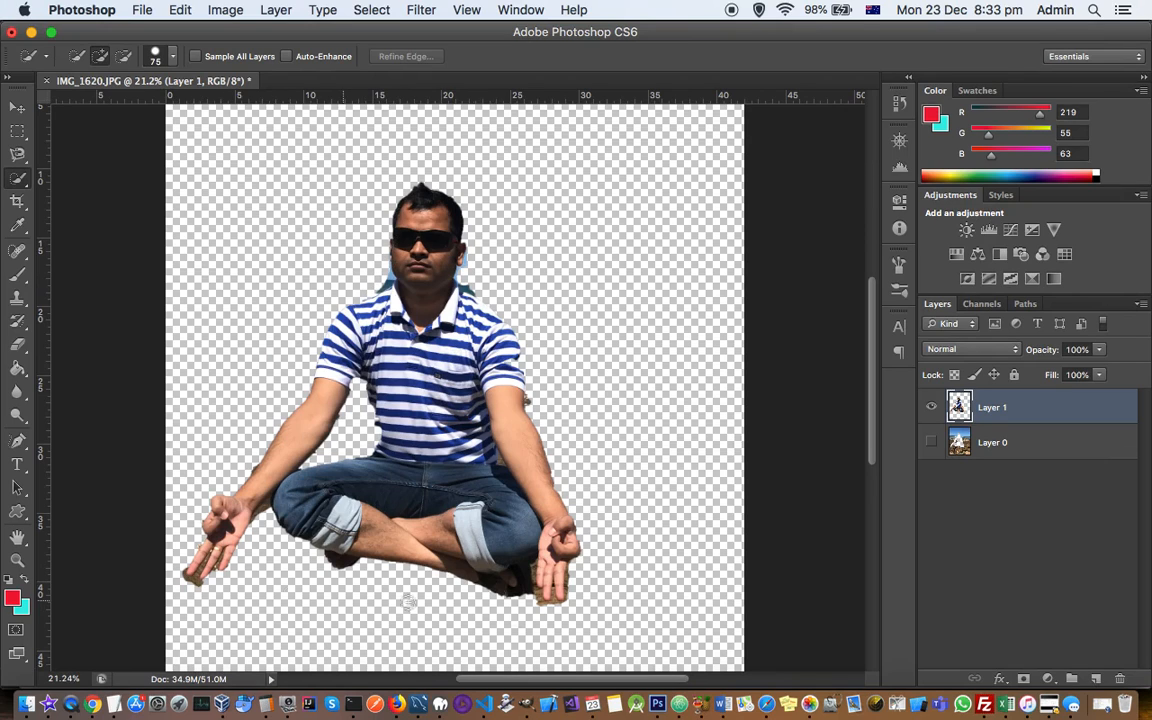
click(17, 344)
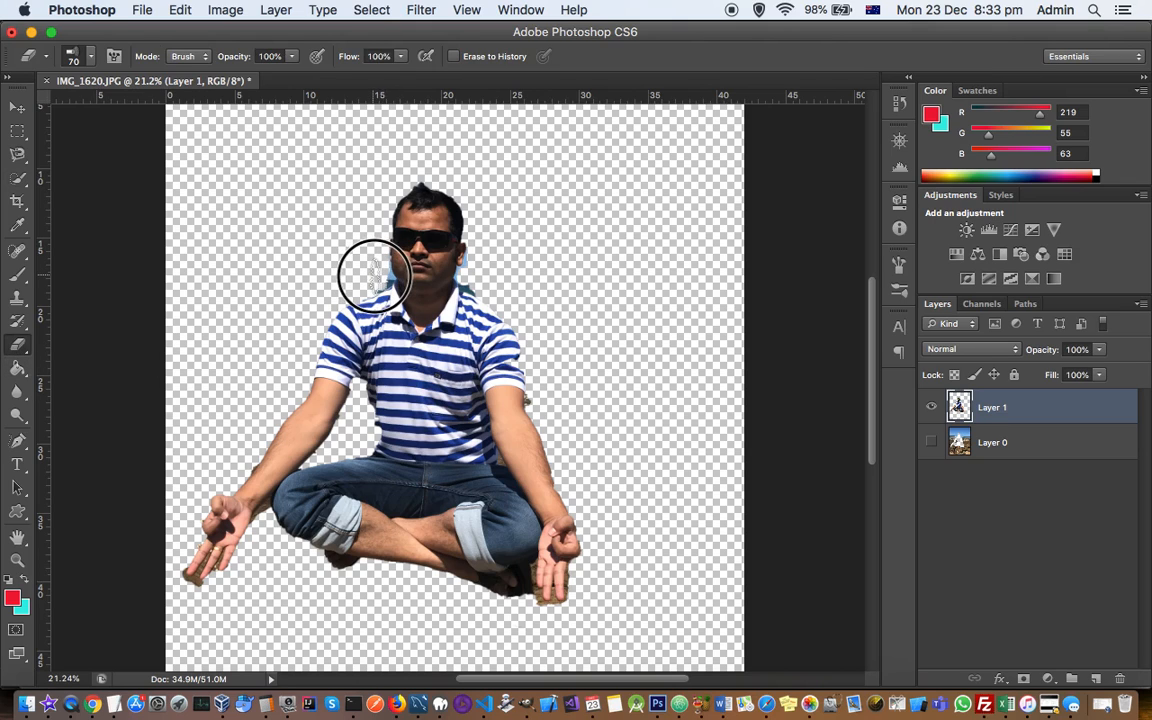
click(91, 58)
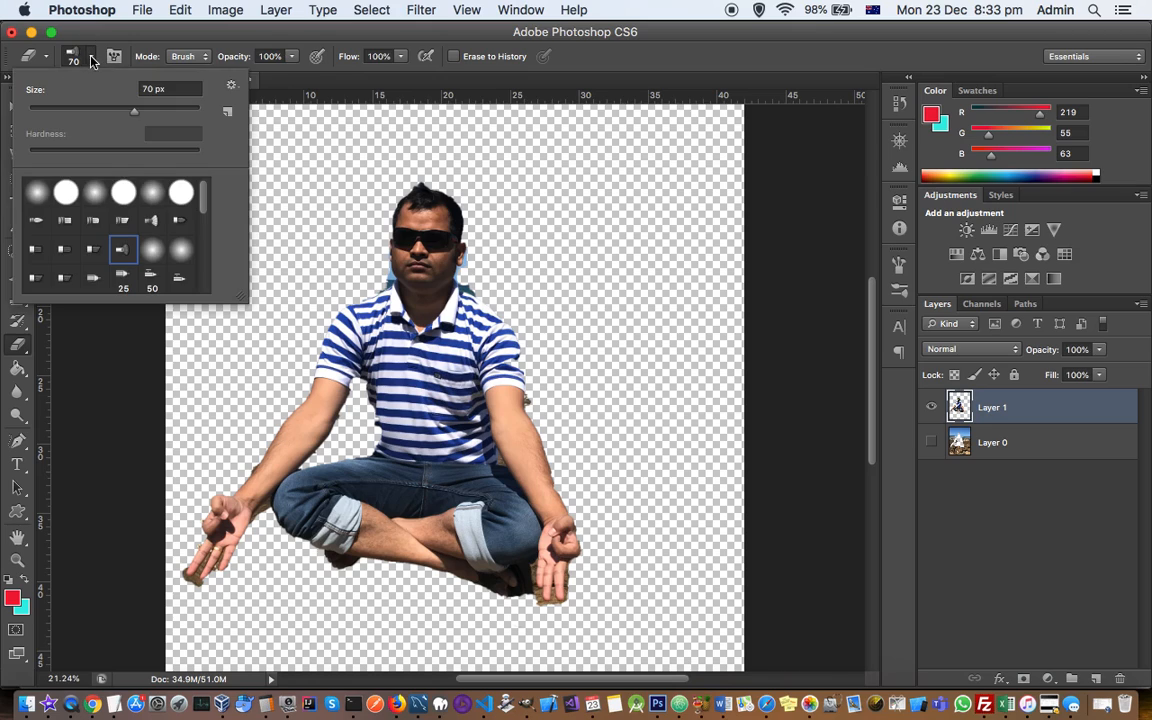
scroll(100, 270, down, 1)
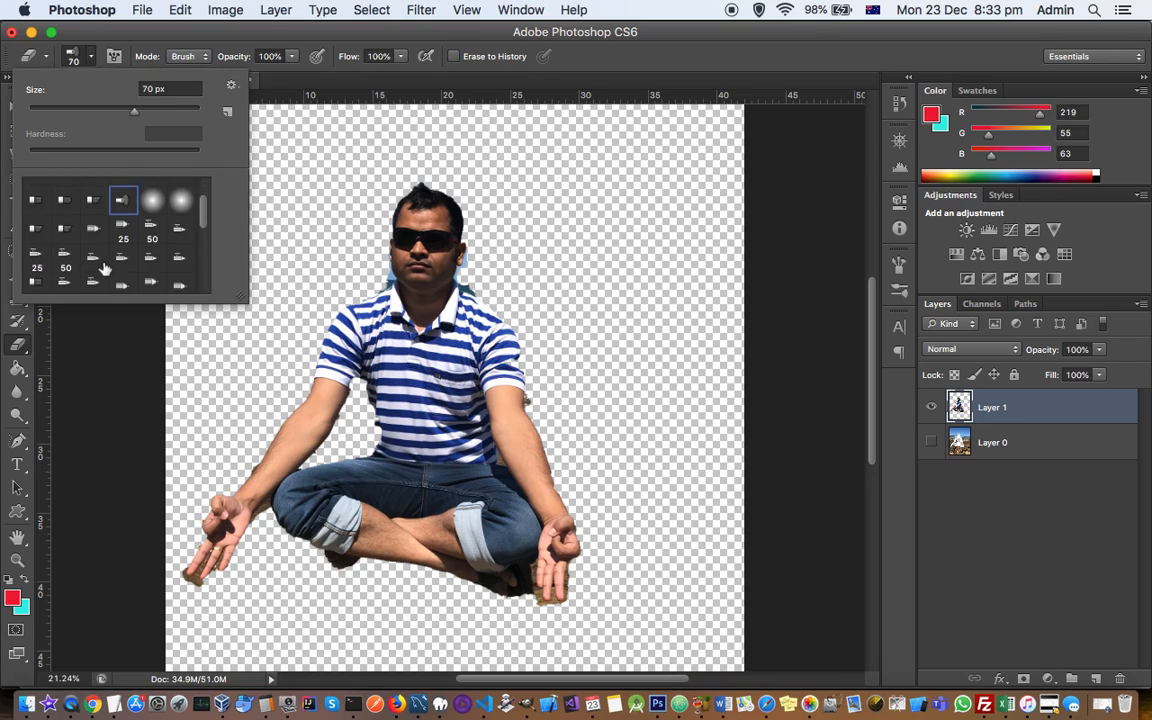
scroll(104, 263, up, 1)
click(160, 249)
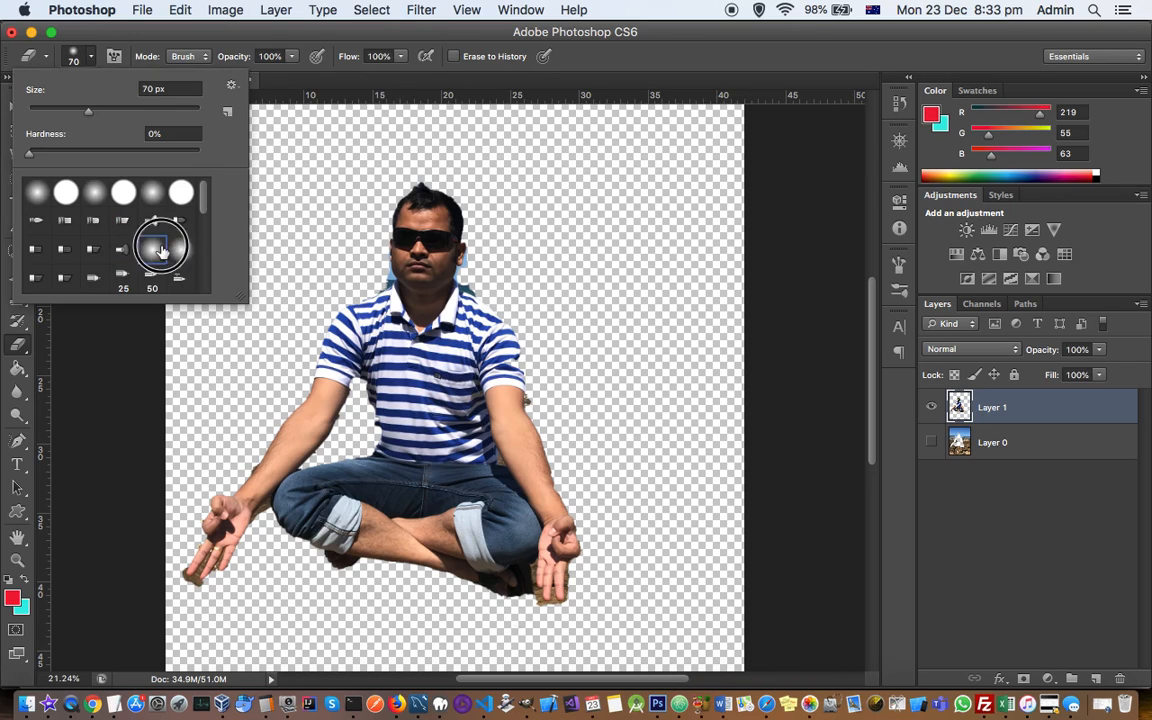
click(381, 268)
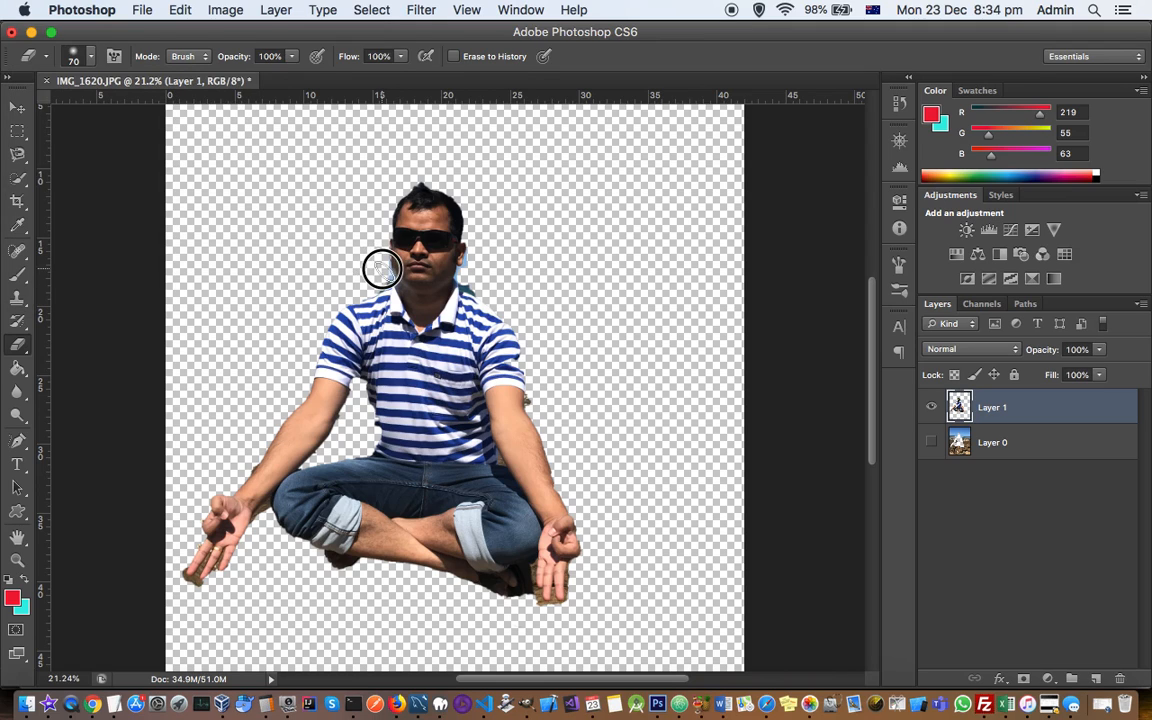
mouse_move(376, 273)
mouse_down()
mouse_move(336, 281)
mouse_move(380, 252)
mouse_up()
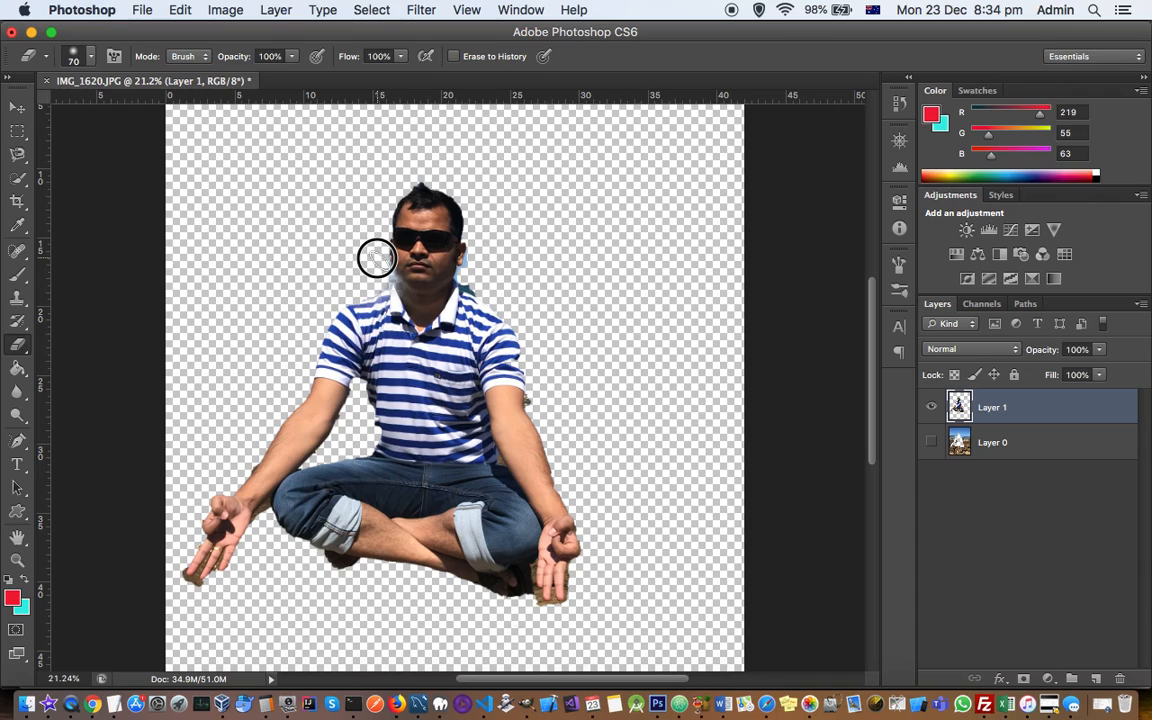
click(474, 257)
mouse_move(474, 260)
mouse_down()
mouse_move(463, 283)
mouse_move(476, 278)
mouse_up()
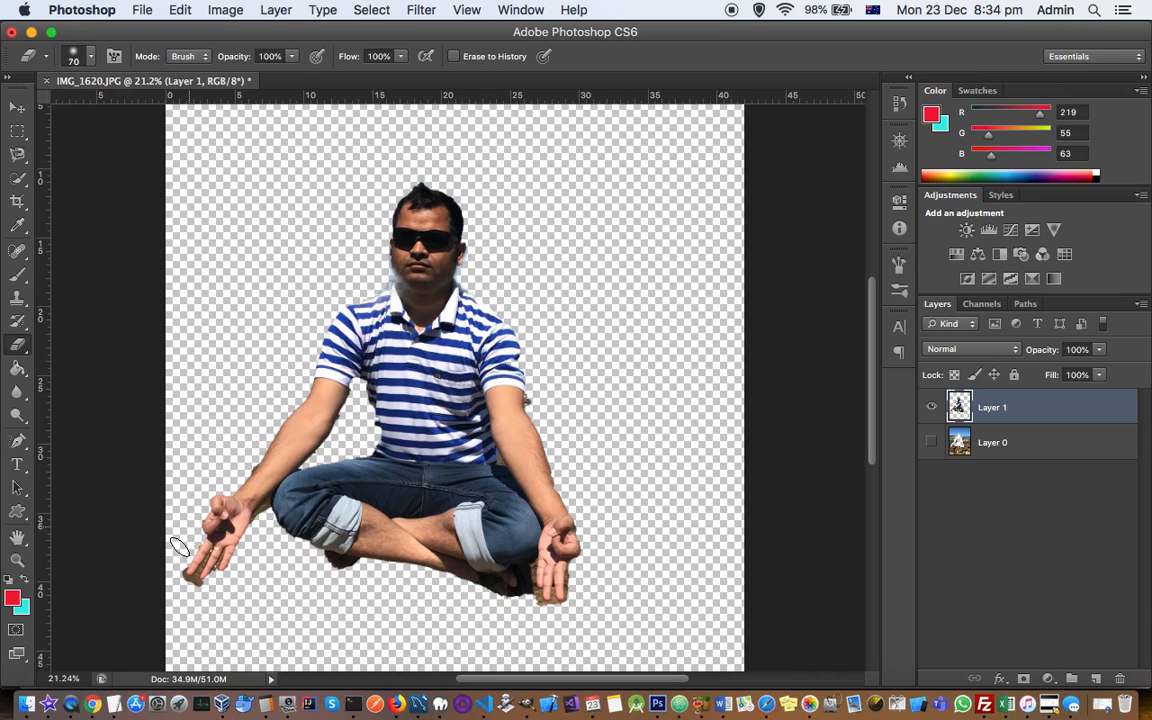
Erase the leftover rock around the fingertips and the dark remnants beneath the crossed legs with the soft eraser
mouse_move(208, 590)
mouse_down()
mouse_move(173, 559)
mouse_move(182, 579)
mouse_up()
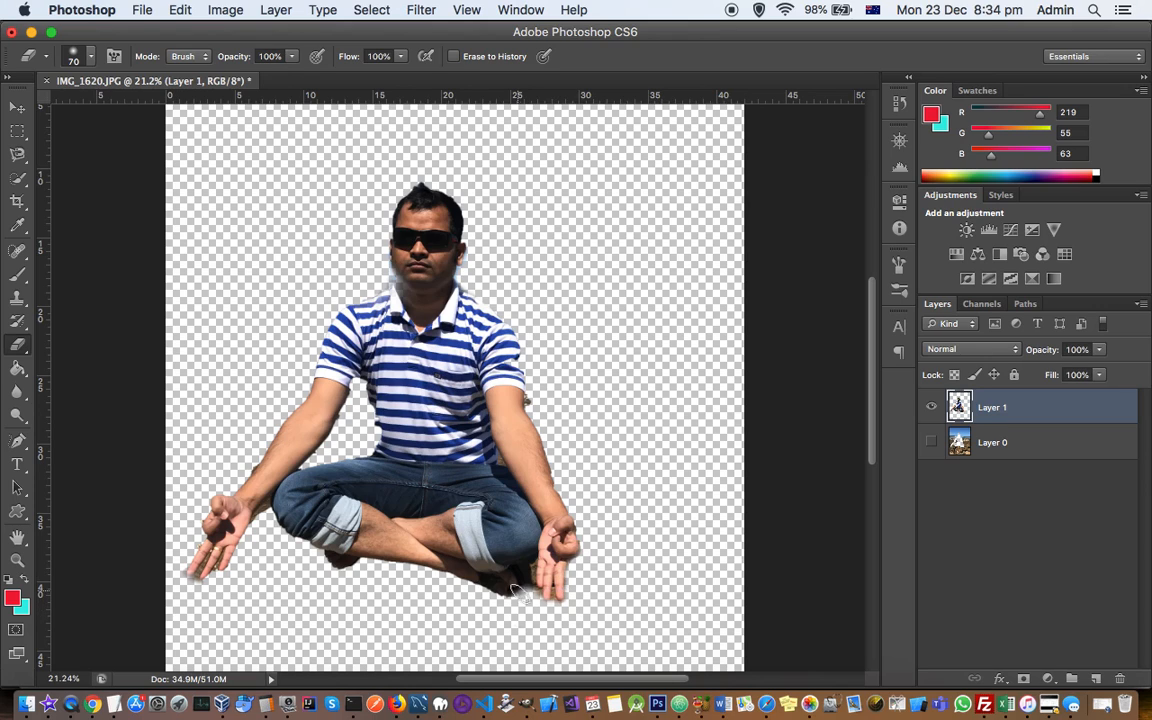
drag(524, 572, 521, 598)
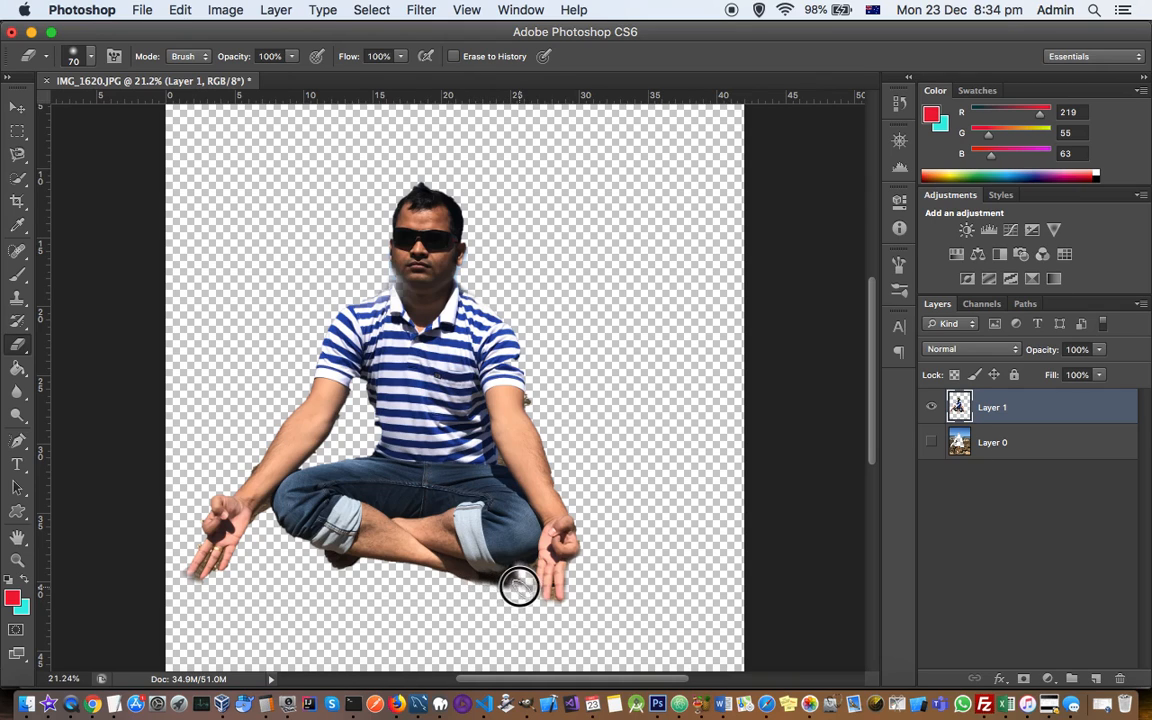
mouse_move(516, 576)
mouse_down()
mouse_move(485, 581)
mouse_move(484, 595)
mouse_move(463, 584)
mouse_move(509, 579)
mouse_up()
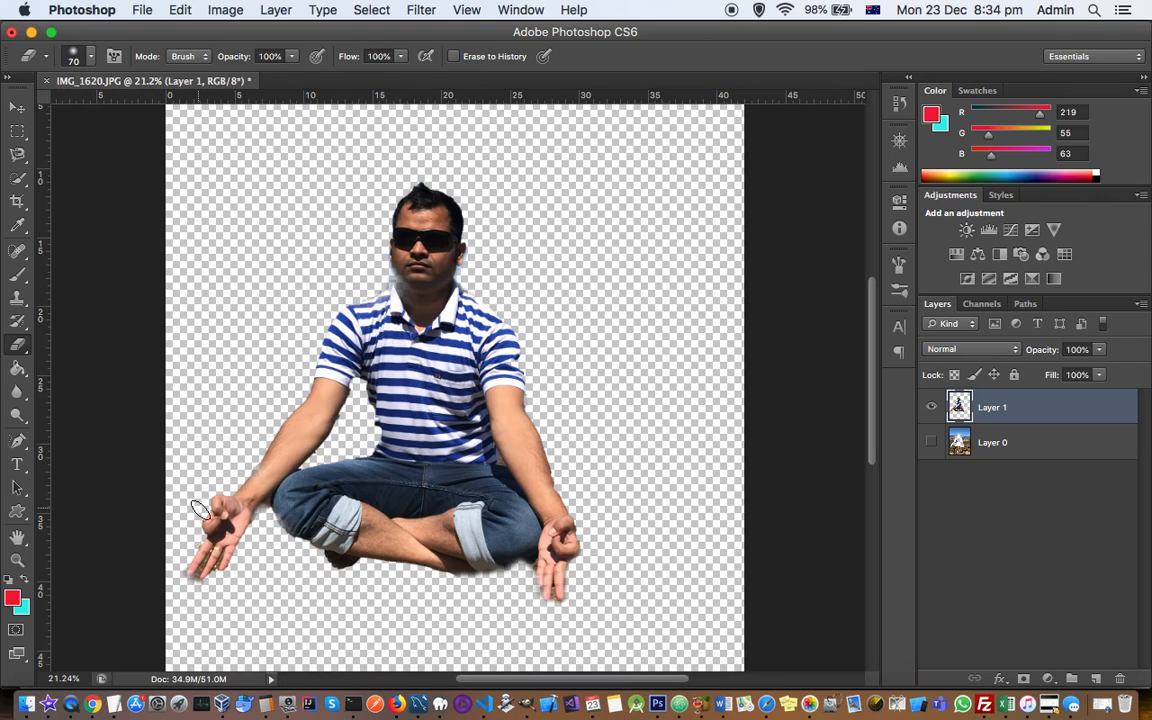
Erase the background remnants between the wrist and knee on the image's left side with a hard round 70 px eraser at 100% hardness
scroll(233, 525, up, 5)
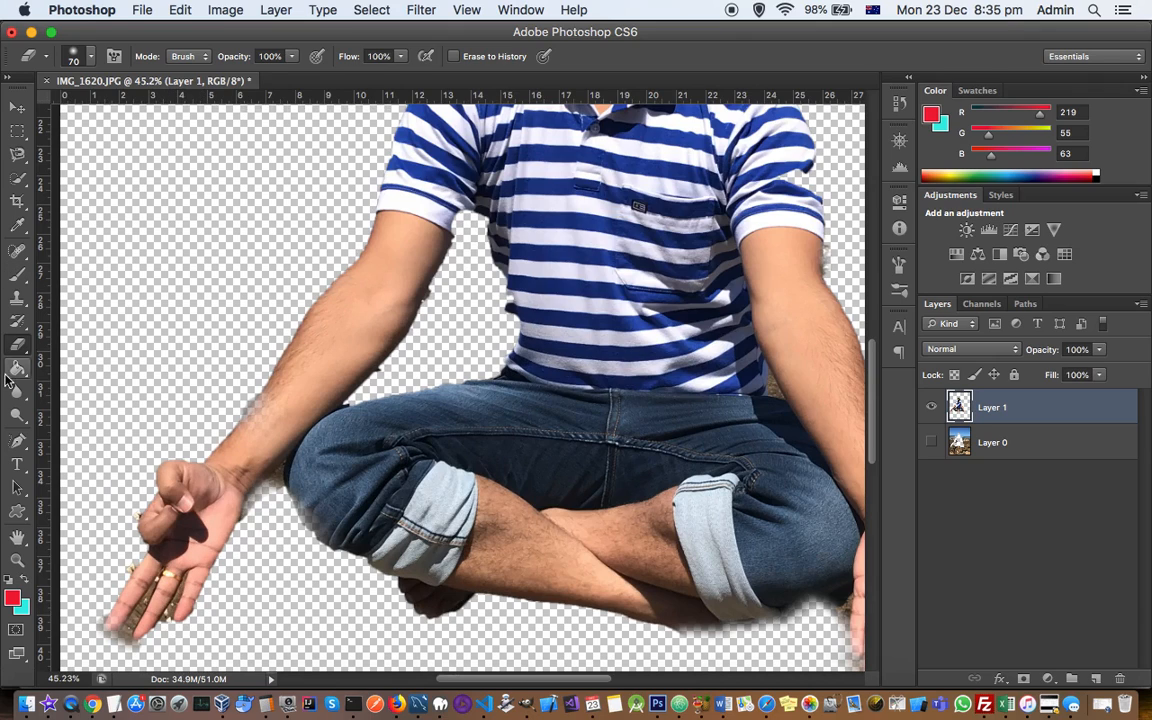
click(18, 344)
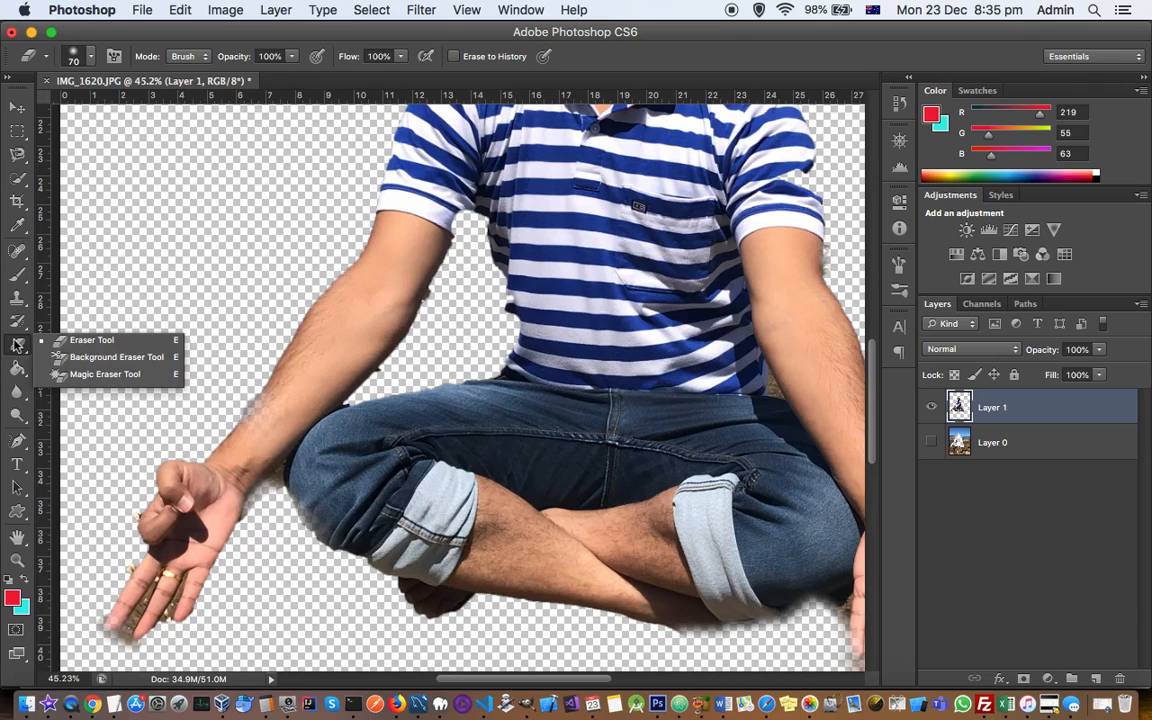
click(91, 57)
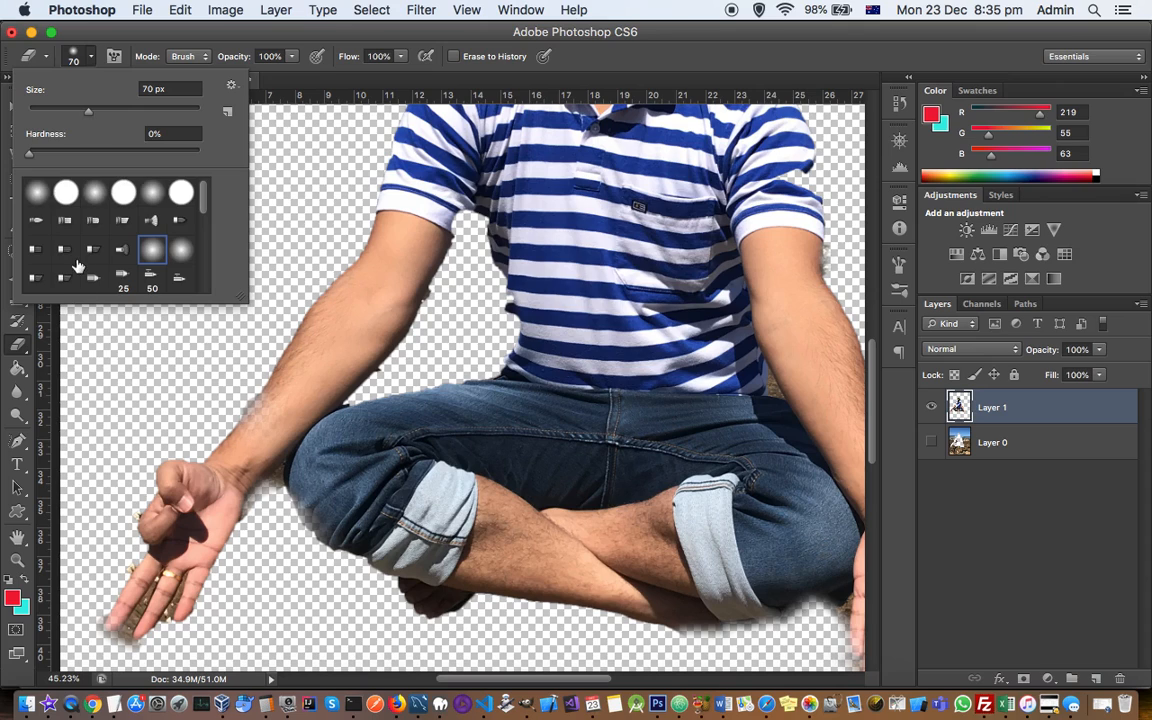
scroll(80, 265, down, 10)
scroll(78, 265, up, 10)
click(60, 192)
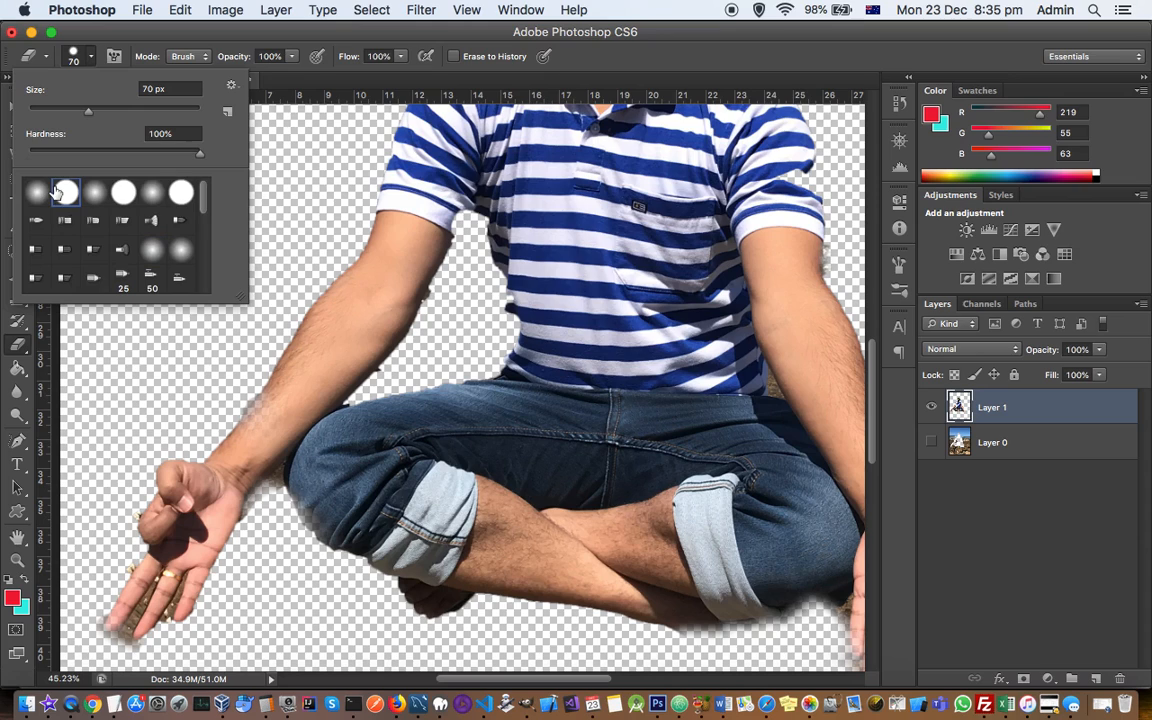
click(258, 510)
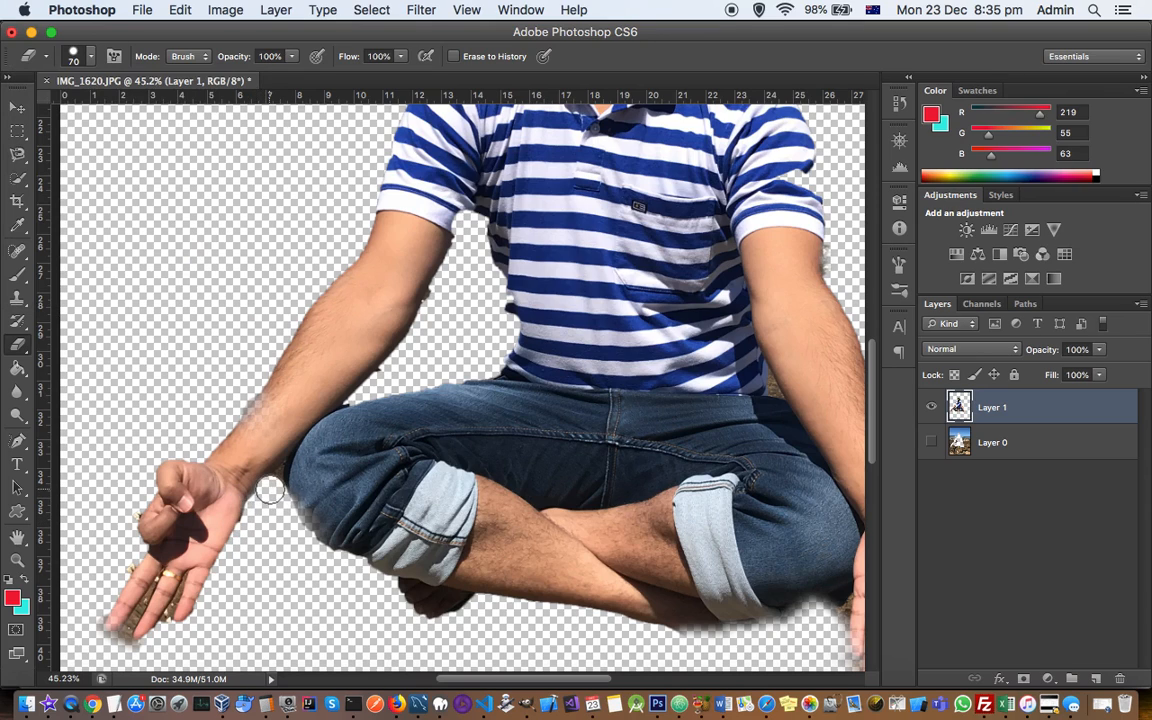
mouse_move(277, 490)
mouse_down()
mouse_move(250, 528)
mouse_move(277, 501)
mouse_move(300, 535)
mouse_move(285, 515)
mouse_up()
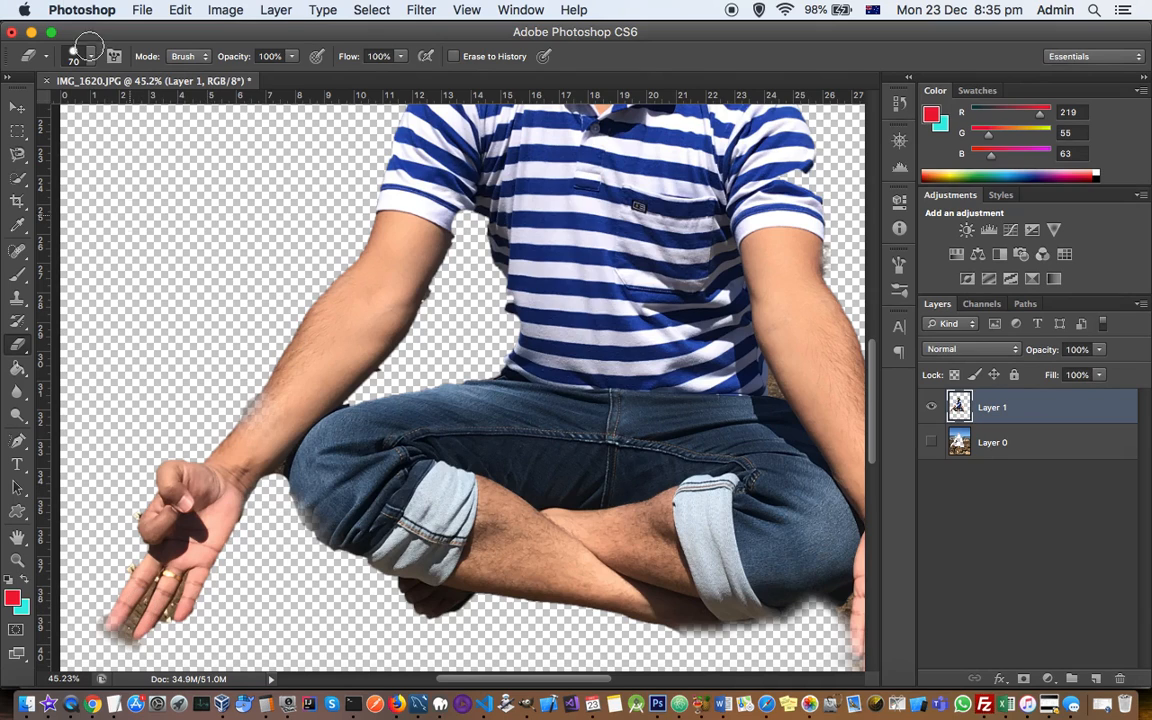
Reduce the eraser size to 17 px and erase the rock left between and around the fingers of the hand on the image's left side
click(78, 60)
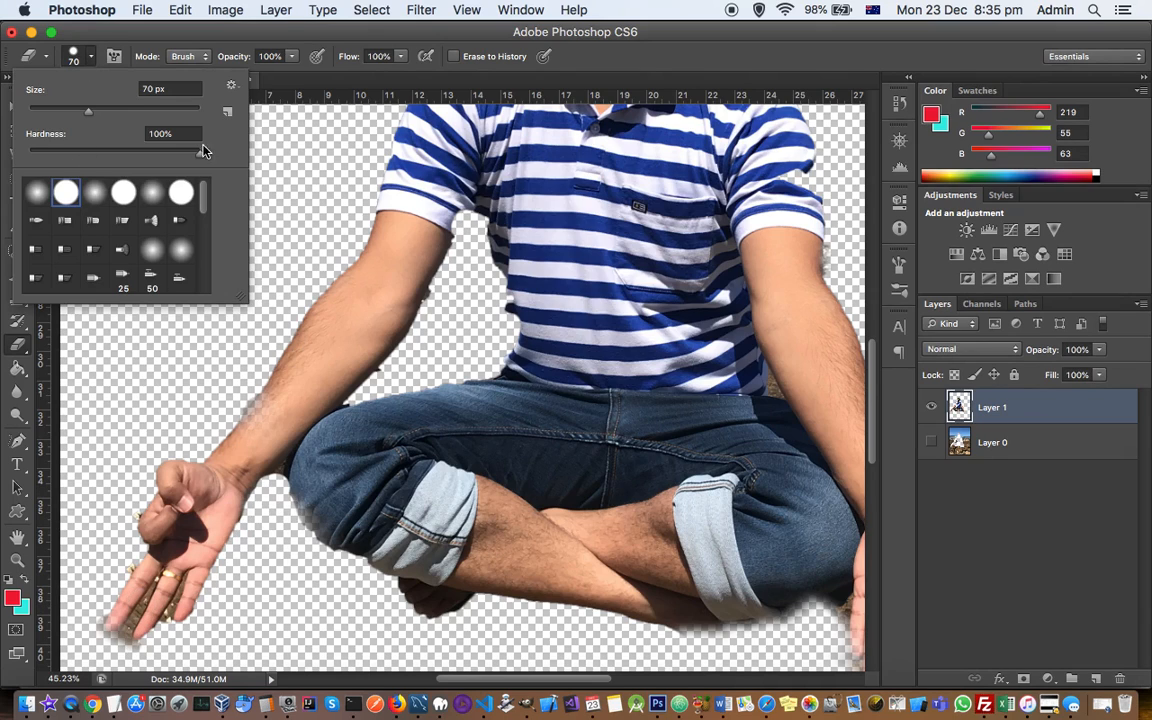
drag(98, 115, 42, 112)
click(257, 539)
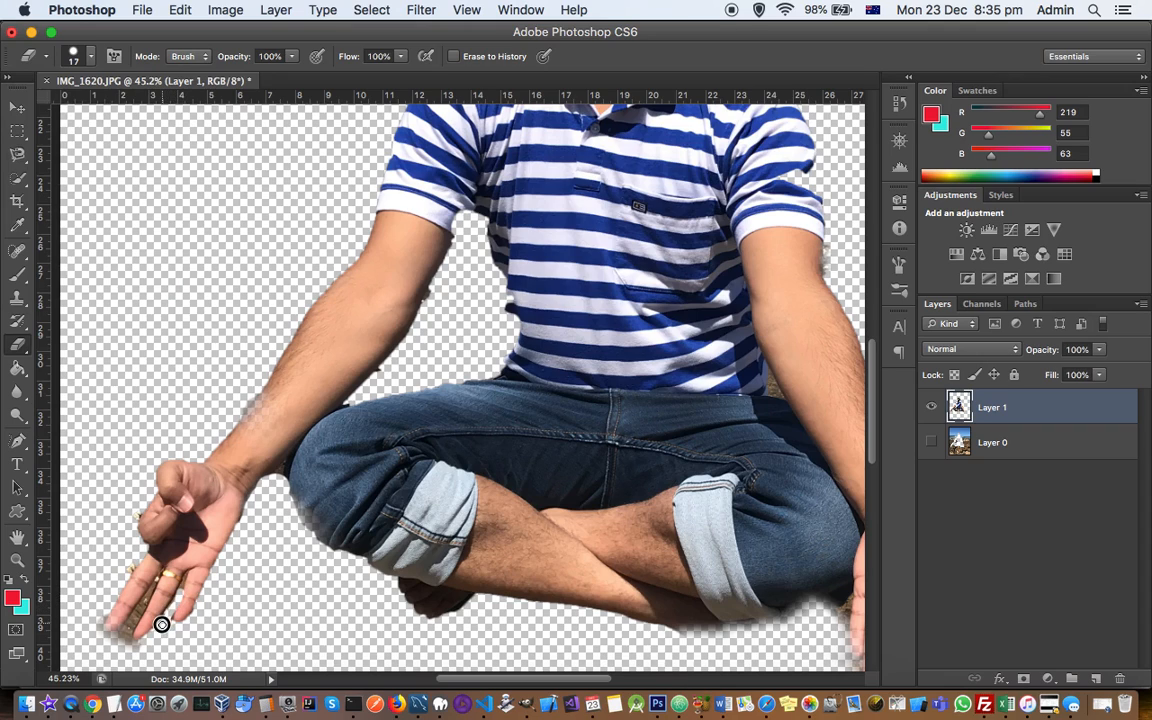
drag(149, 590, 124, 628)
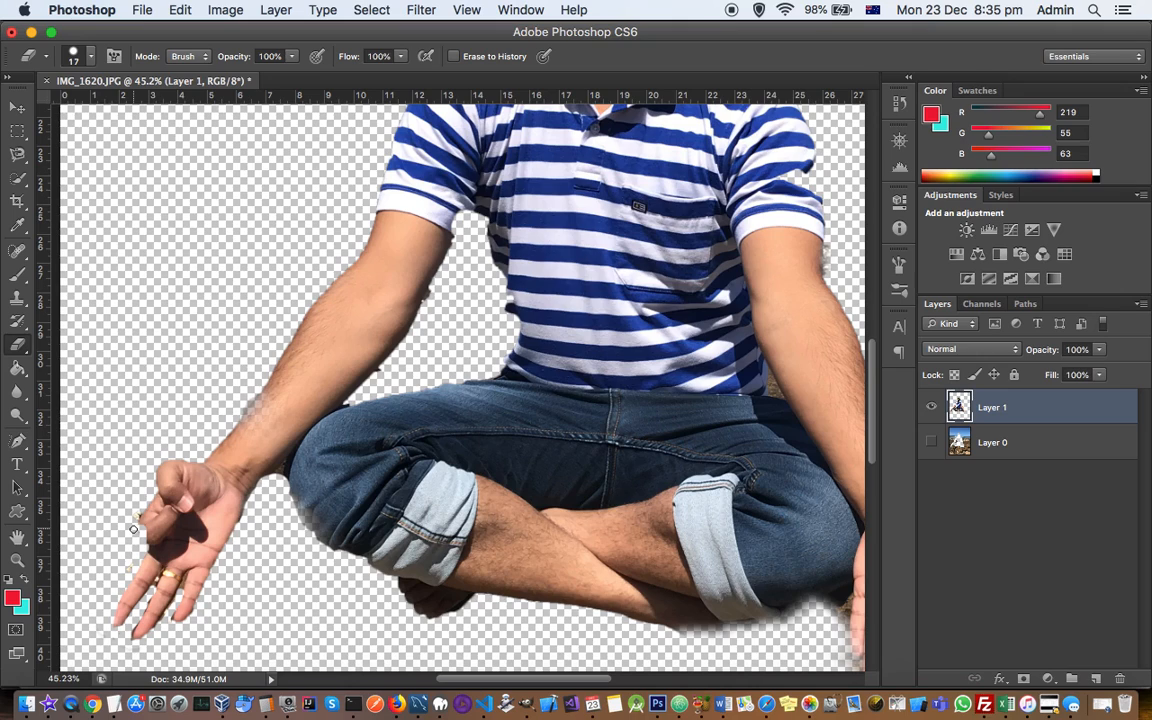
drag(135, 536, 137, 516)
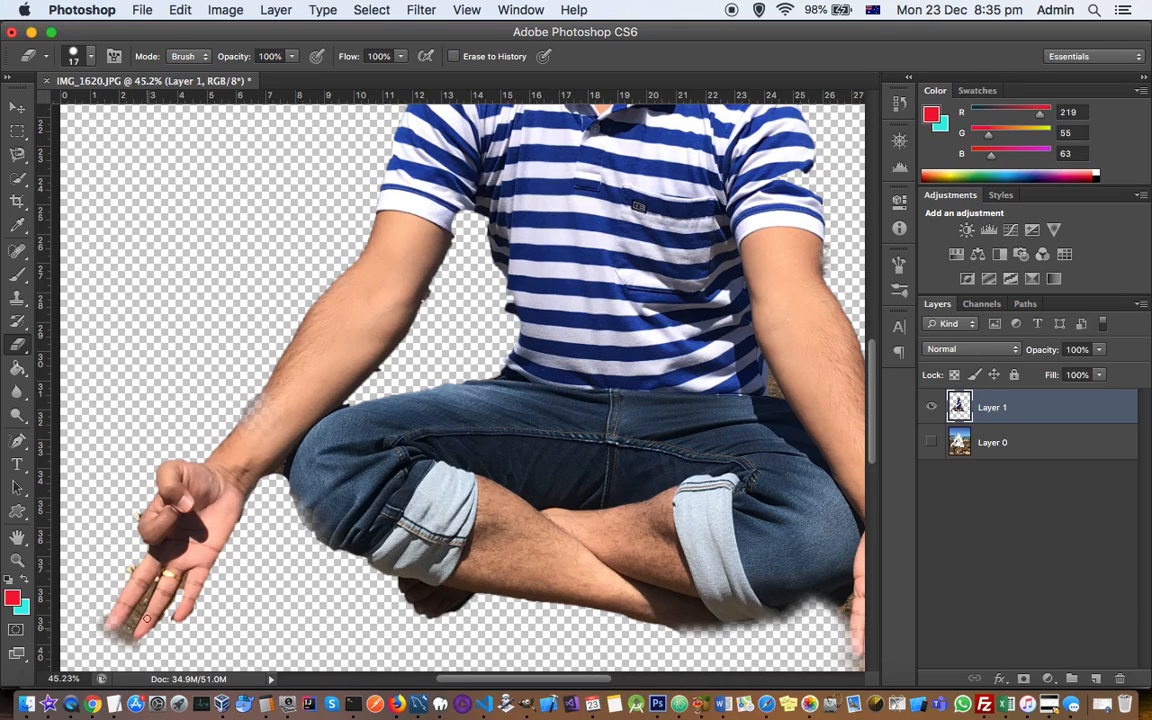
mouse_move(146, 598)
mouse_down()
mouse_move(119, 635)
mouse_move(137, 614)
mouse_move(119, 643)
mouse_move(136, 648)
mouse_move(105, 635)
mouse_move(118, 570)
mouse_move(131, 561)
mouse_move(118, 573)
mouse_move(139, 561)
mouse_move(148, 610)
mouse_up()
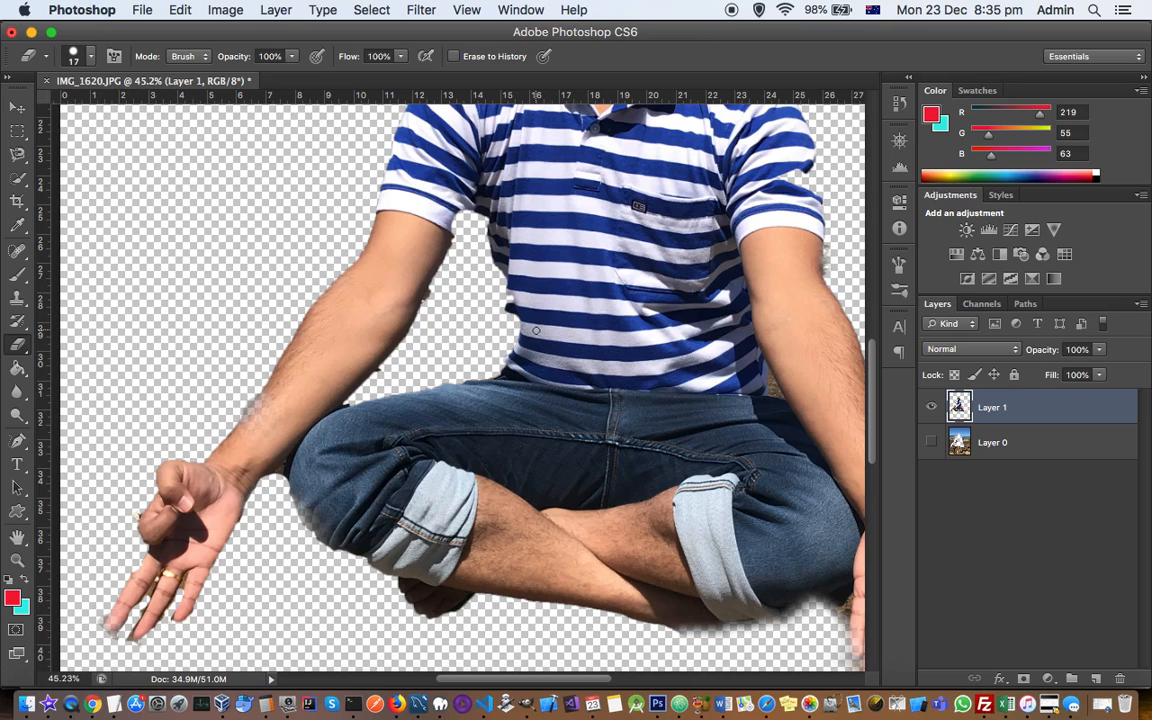
scroll(536, 330, down, 5)
scroll(536, 330, down, 1)
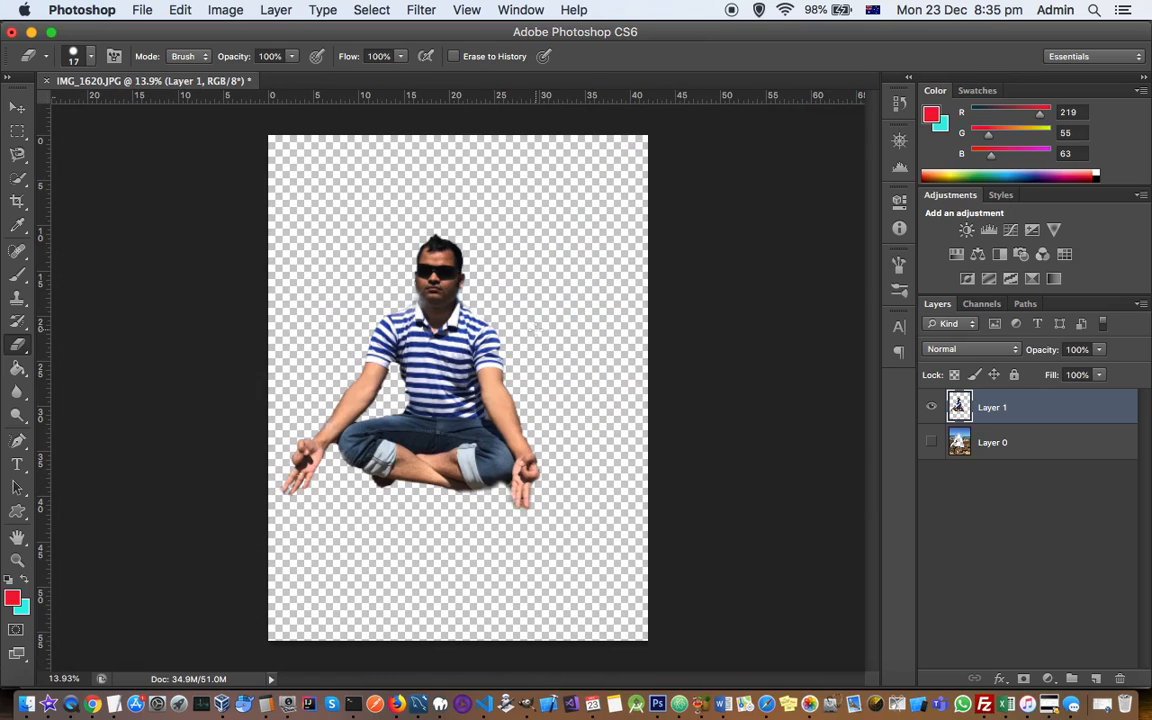